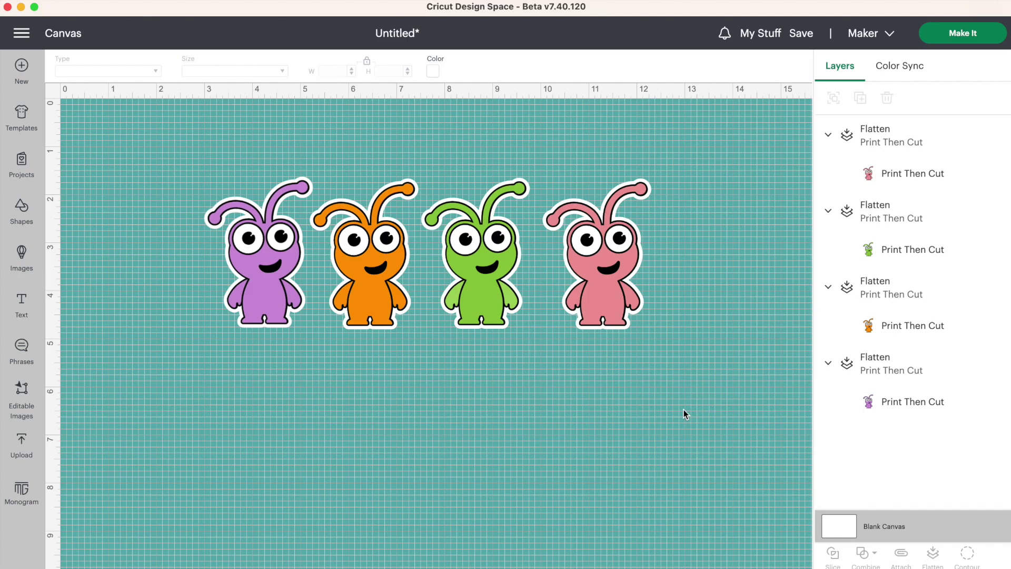
Step: Send the four monster stickers to the make screen, accept the mat layout, and mark them as already printed
left_click(968, 42)
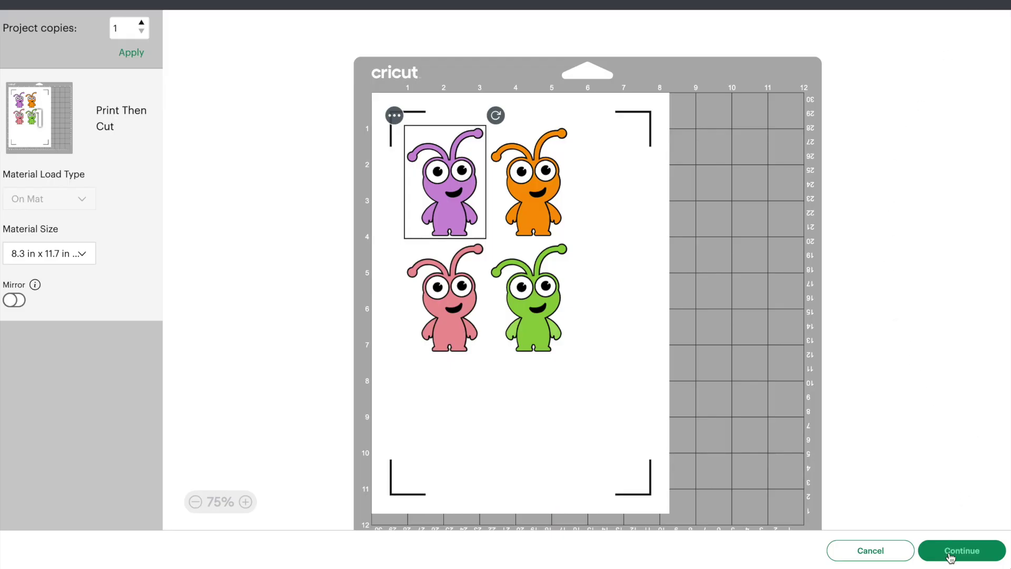
left_click(950, 555)
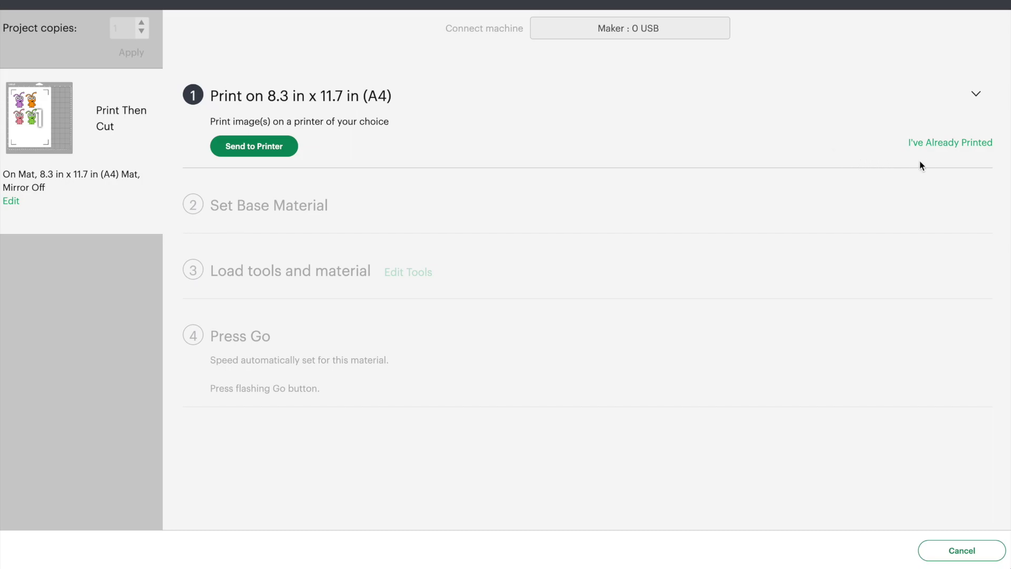
left_click(932, 150)
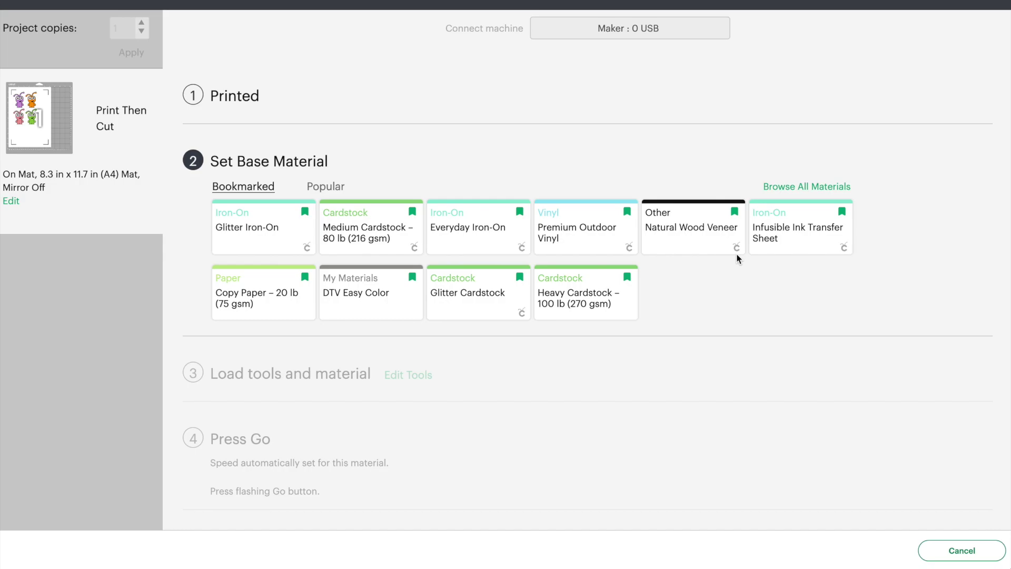
left_click(794, 189)
Step: Scroll the All Materials catalogue through the Art Board, Cardstock and Fabric categories
scroll(590, 234, "down", 2)
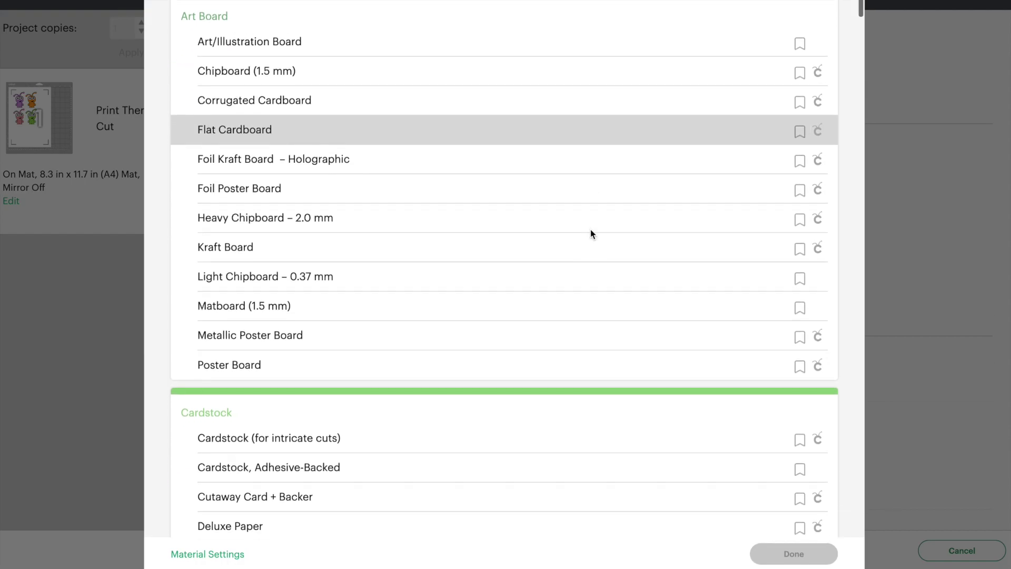
scroll(591, 233, "down", 12)
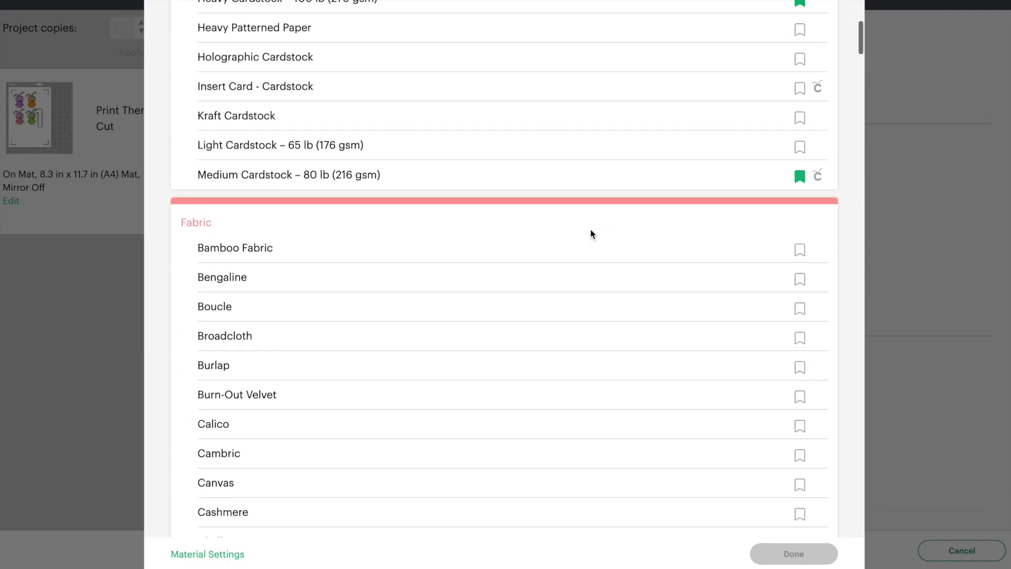
scroll(590, 232, "down", 18)
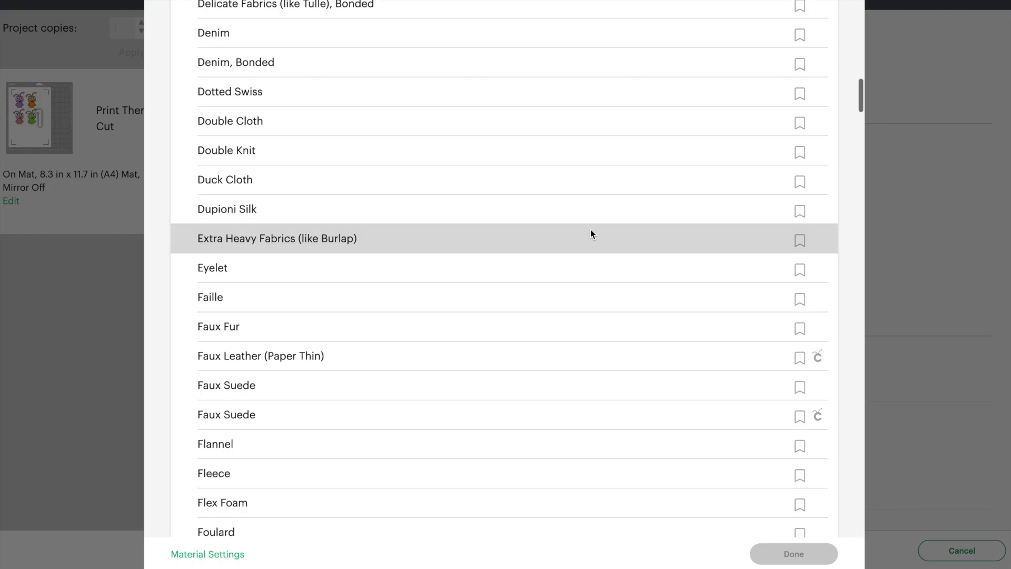
scroll(591, 234, "up", 16)
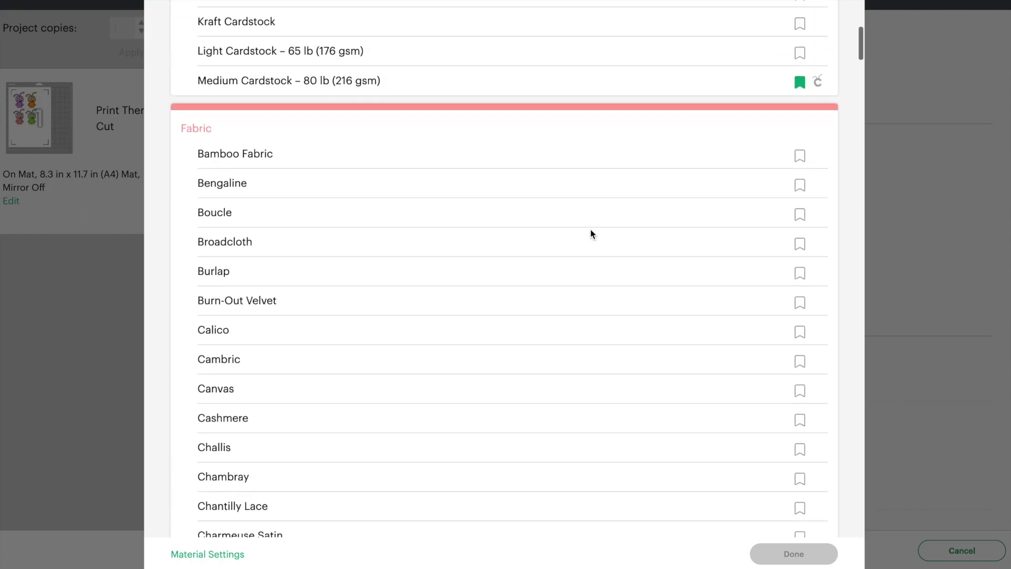
scroll(590, 234, "up", 5)
scroll(591, 233, "up", 8)
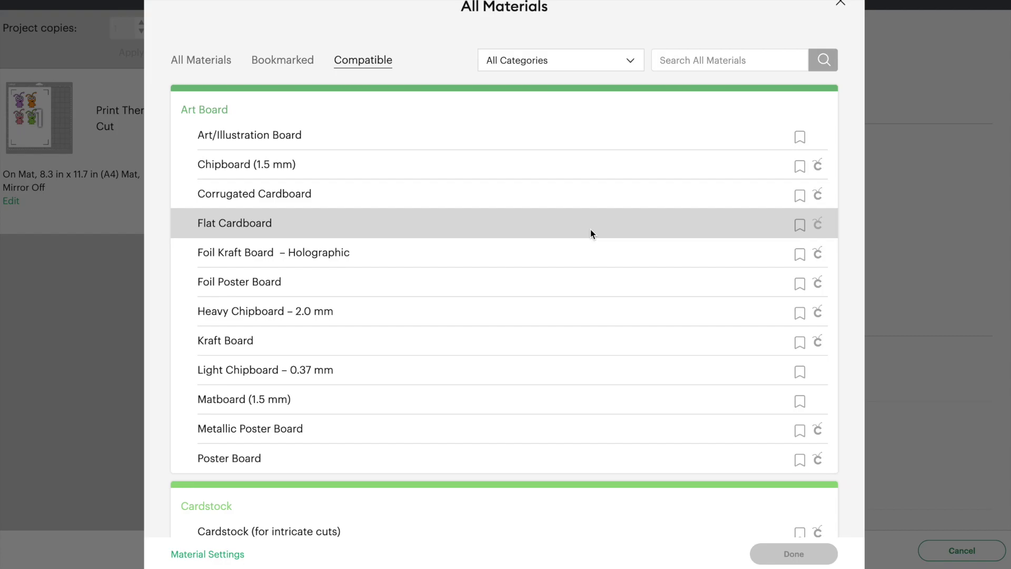
scroll(590, 232, "down", 10)
scroll(589, 232, "down", 15)
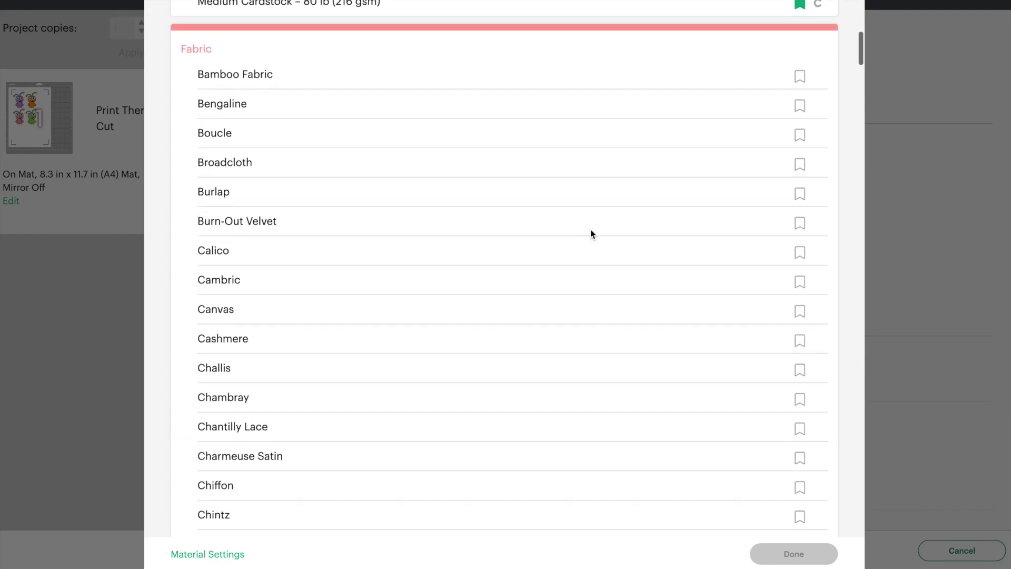
scroll(589, 231, "down", 8)
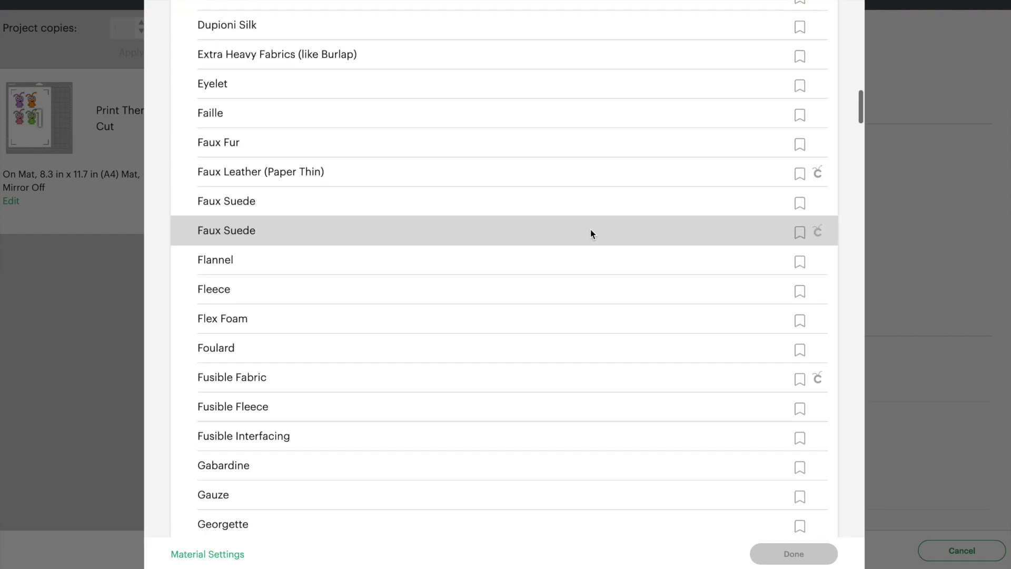
scroll(590, 233, "down", 10)
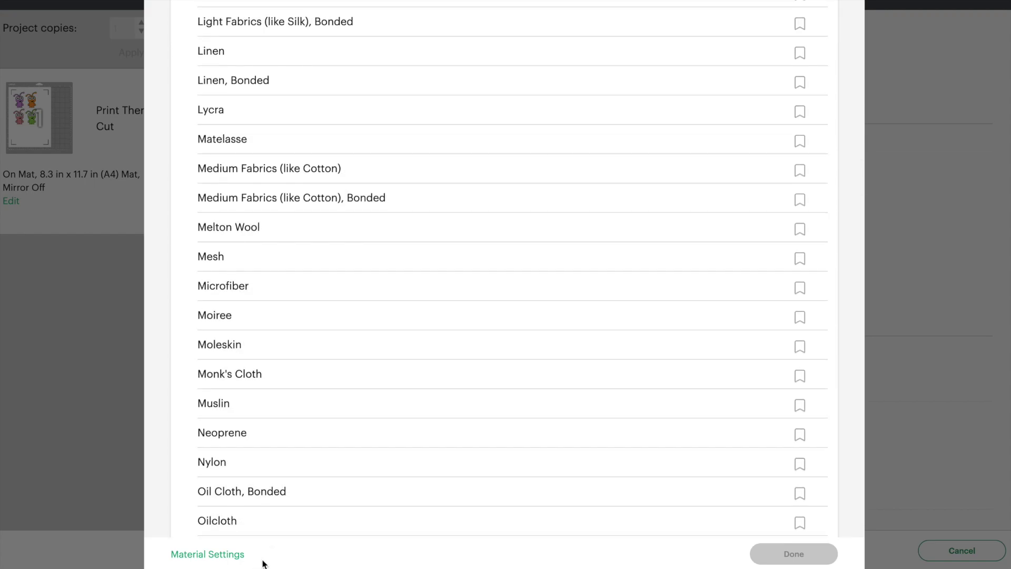
Step: Open Material Settings and bring up Acetate's editable settings: pressure 319, 2x multi-cut, Fine-Point Blade
left_click(212, 554)
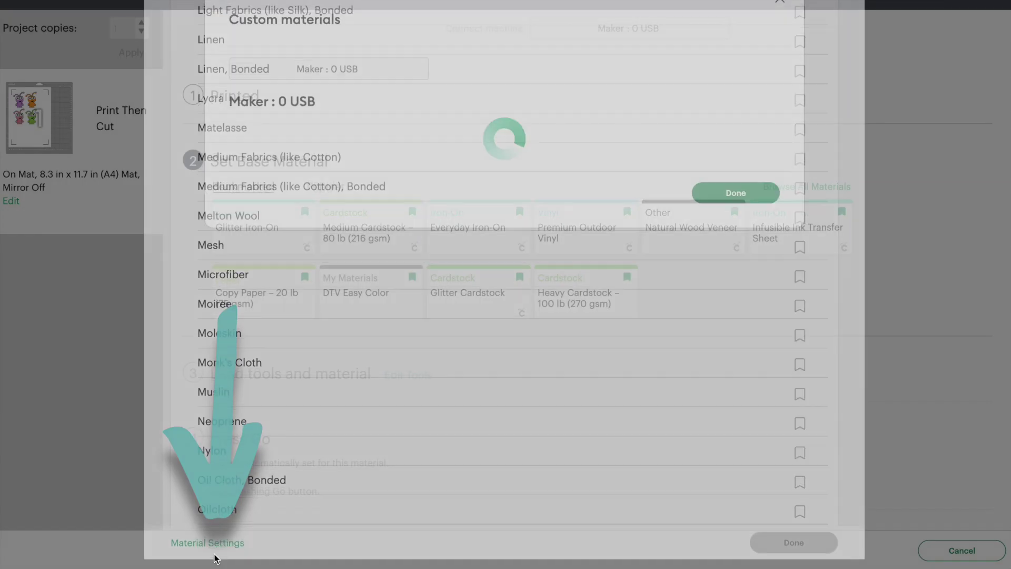
scroll(447, 462, "up", 3)
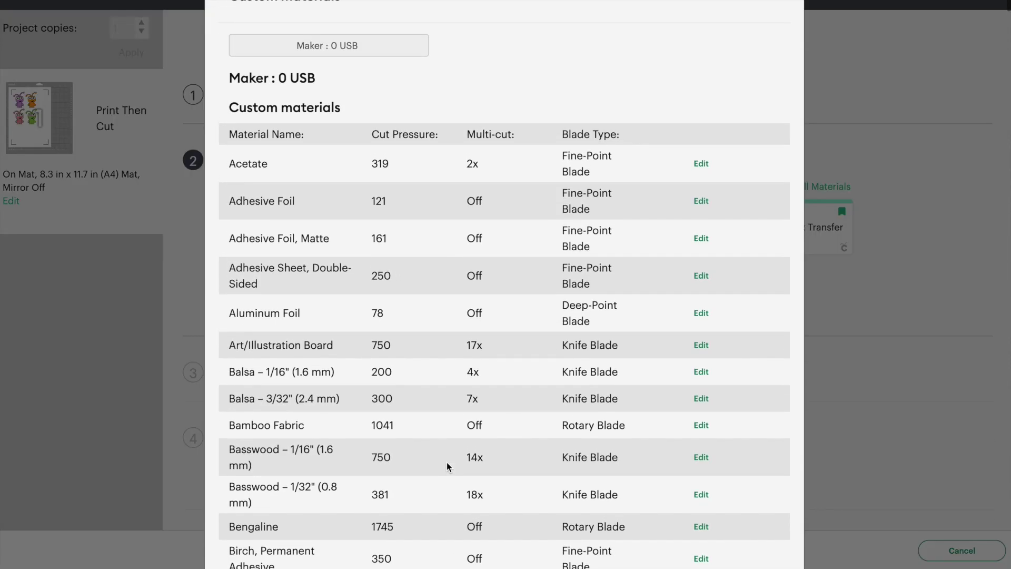
scroll(446, 462, "down", 2)
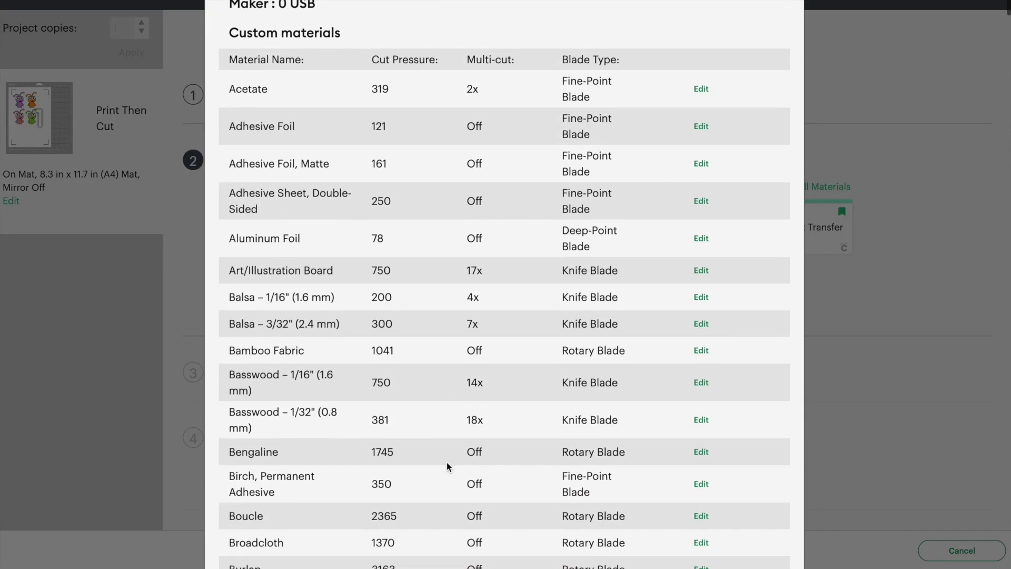
scroll(446, 462, "down", 1)
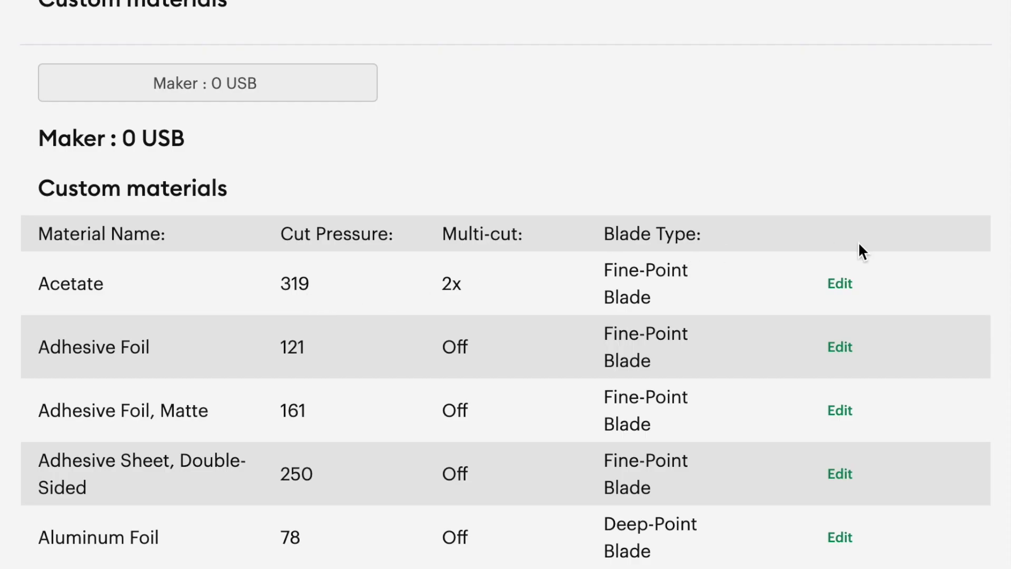
left_click(852, 290)
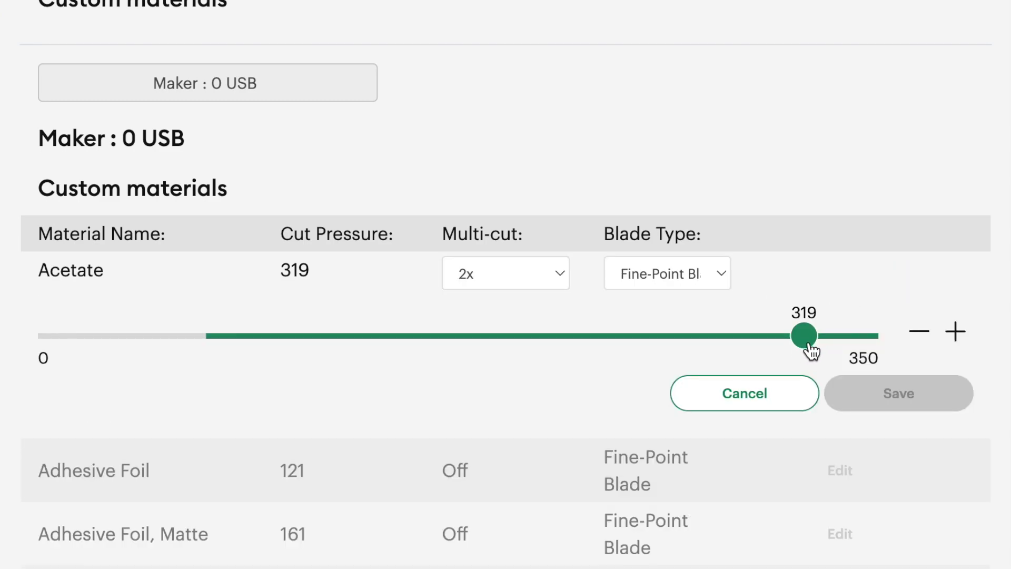
left_click_drag(810, 349, 818, 348)
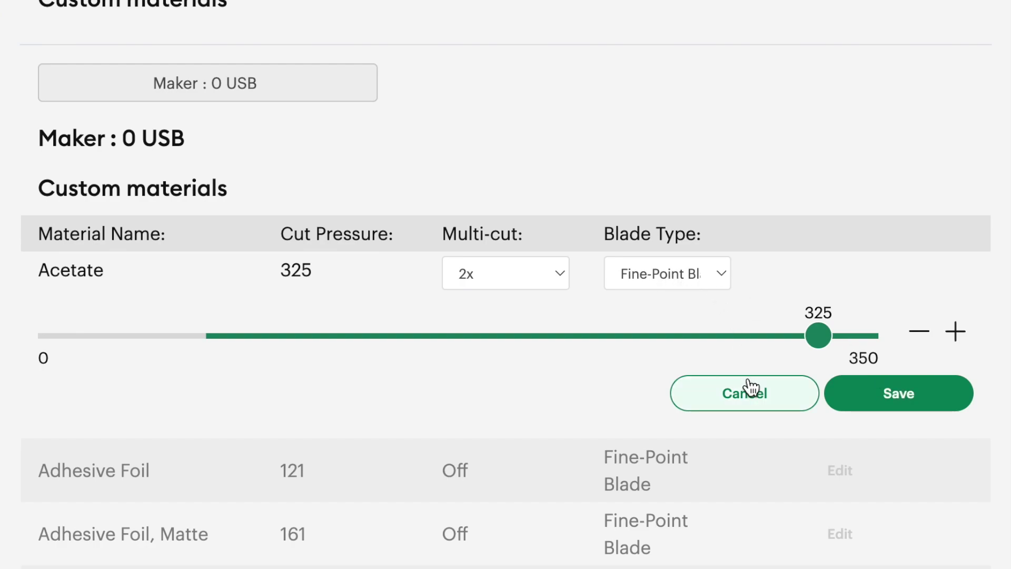
left_click(757, 405)
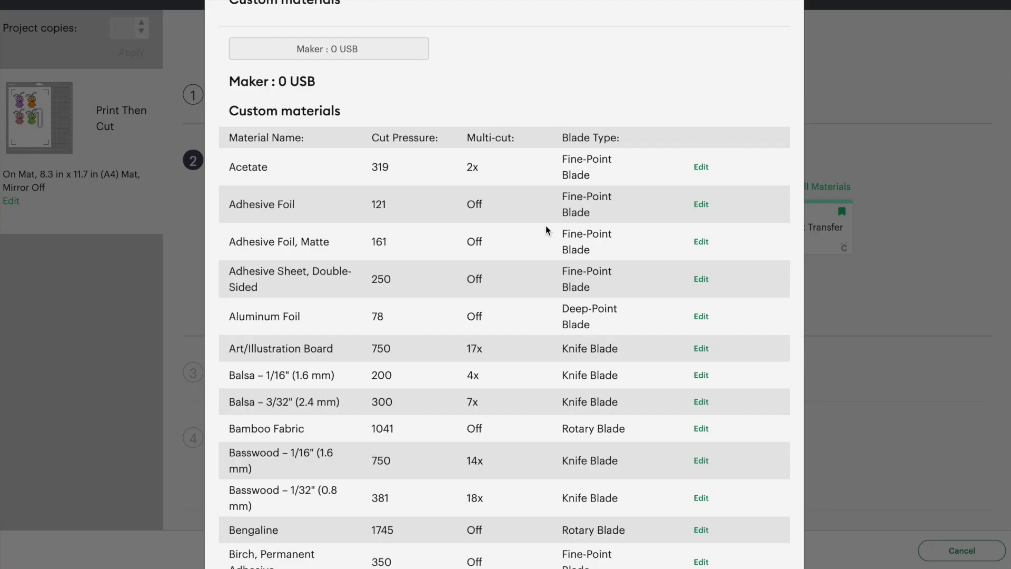
Step: Scroll to the bottom of the custom materials list to reach the New Custom Material row
scroll(546, 230, "down", 10)
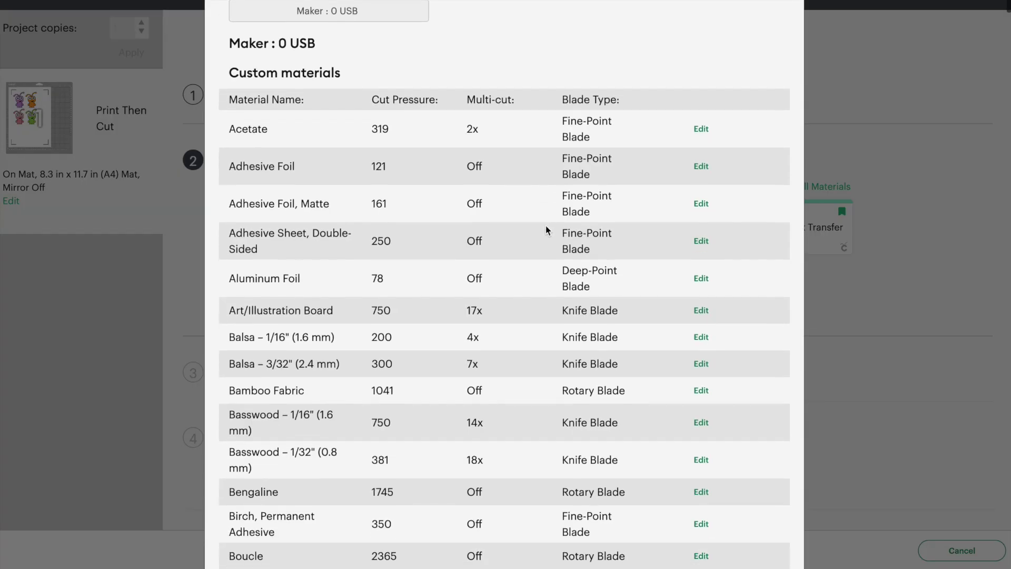
scroll(545, 226, "down", 10)
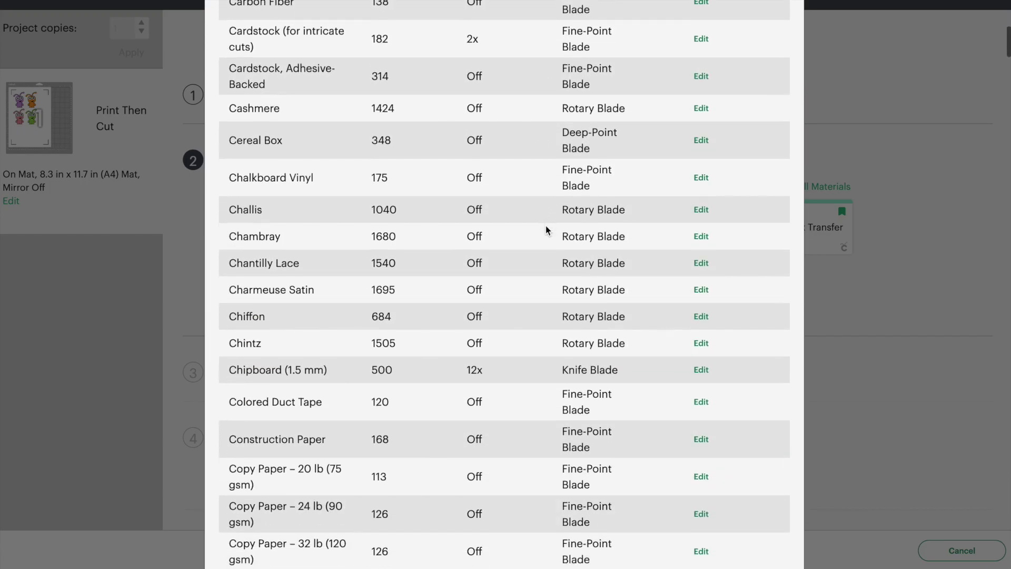
scroll(545, 230, "down", 10)
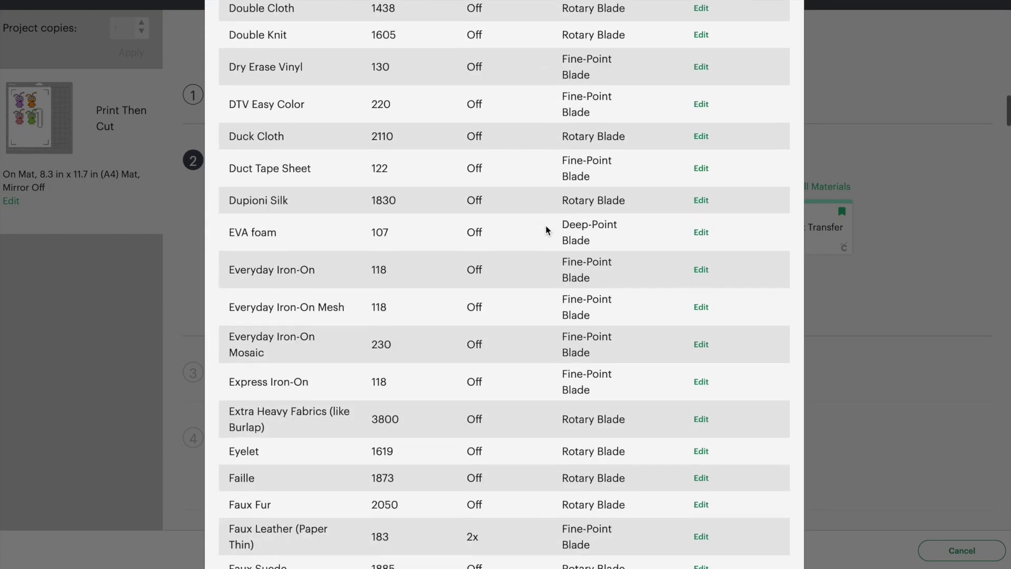
scroll(545, 225, "down", 10)
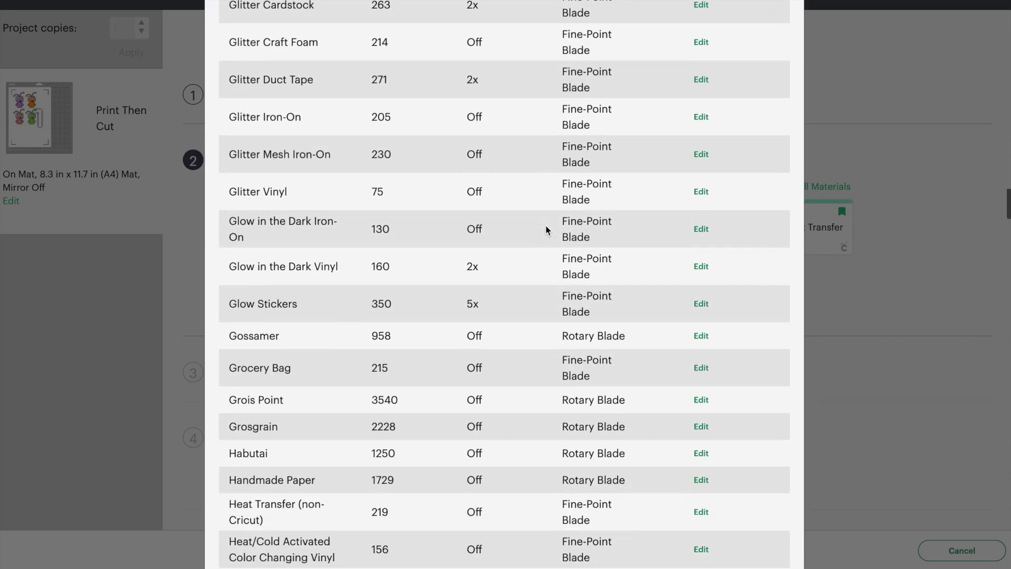
scroll(547, 178, "up", 1)
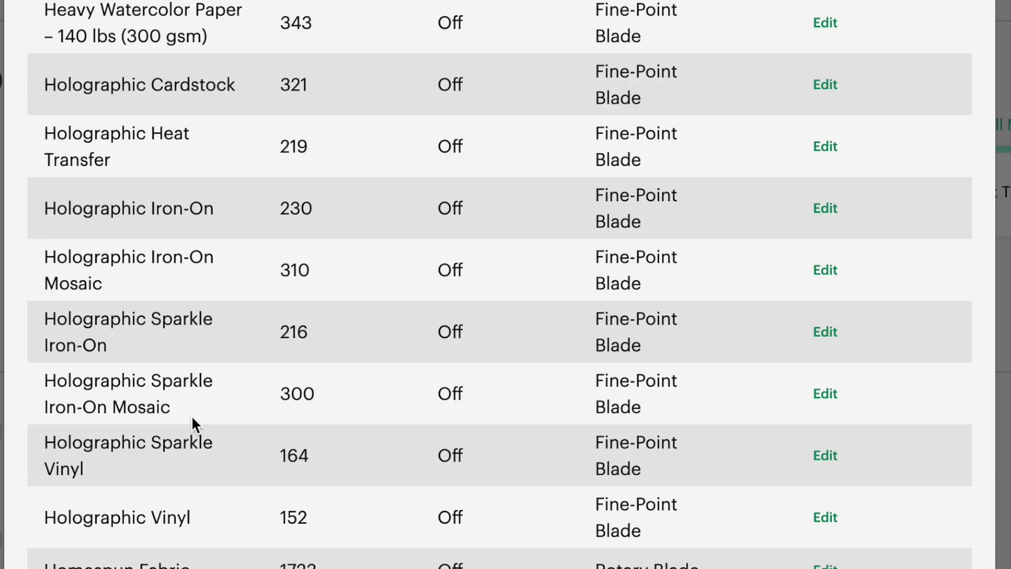
scroll(318, 364, "down", 2)
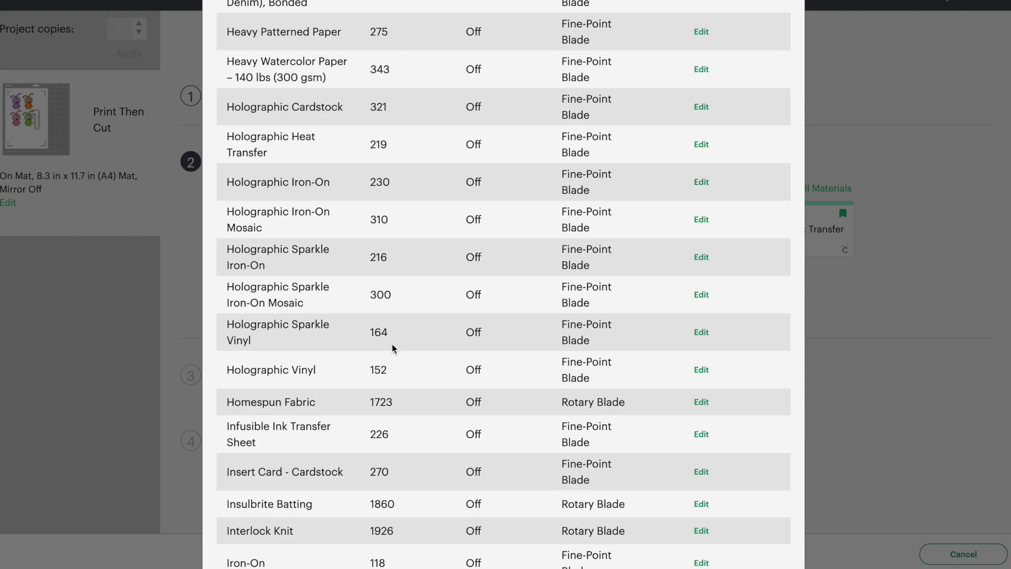
scroll(315, 379, "down", 2)
scroll(392, 343, "down", 20)
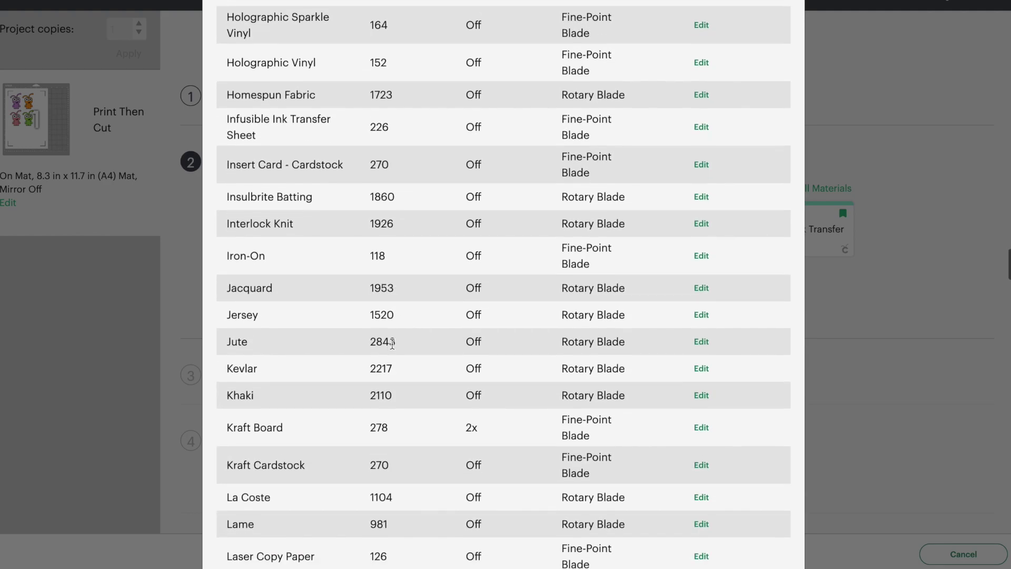
scroll(392, 343, "down", 20)
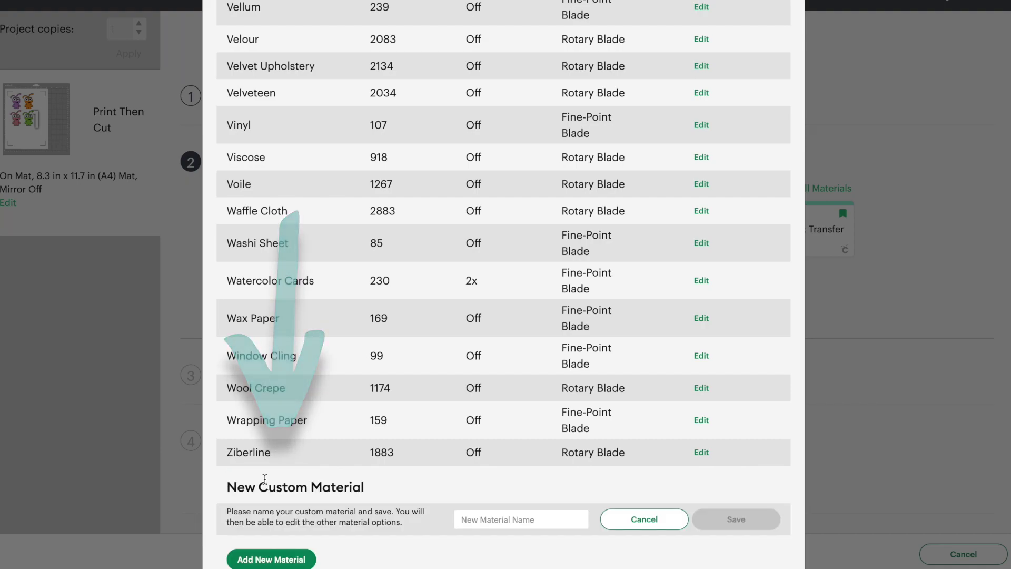
scroll(474, 519, "down", 1)
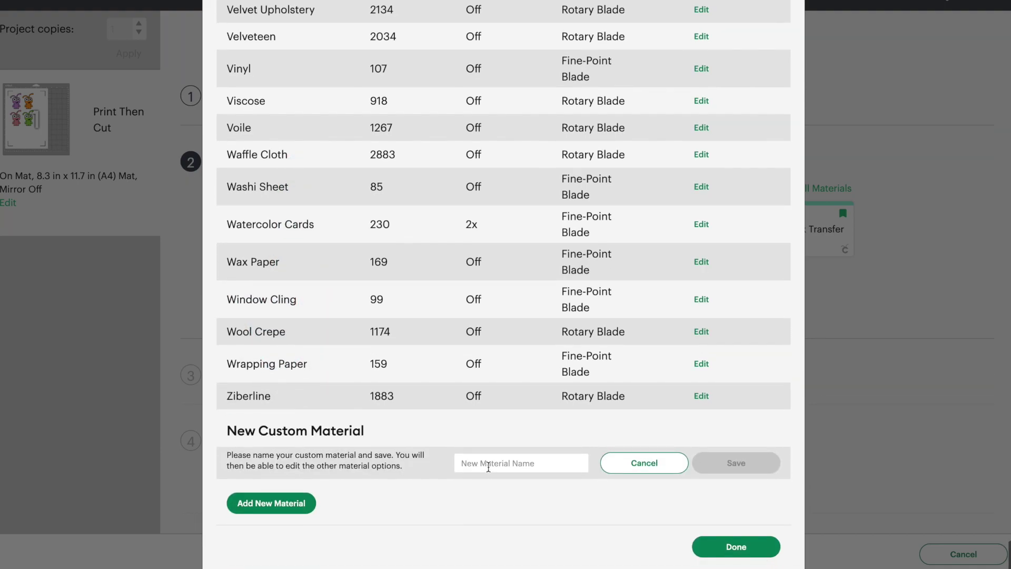
Step: Add a new custom material named 'Holographic Sticker'
left_click(488, 465)
type("H")
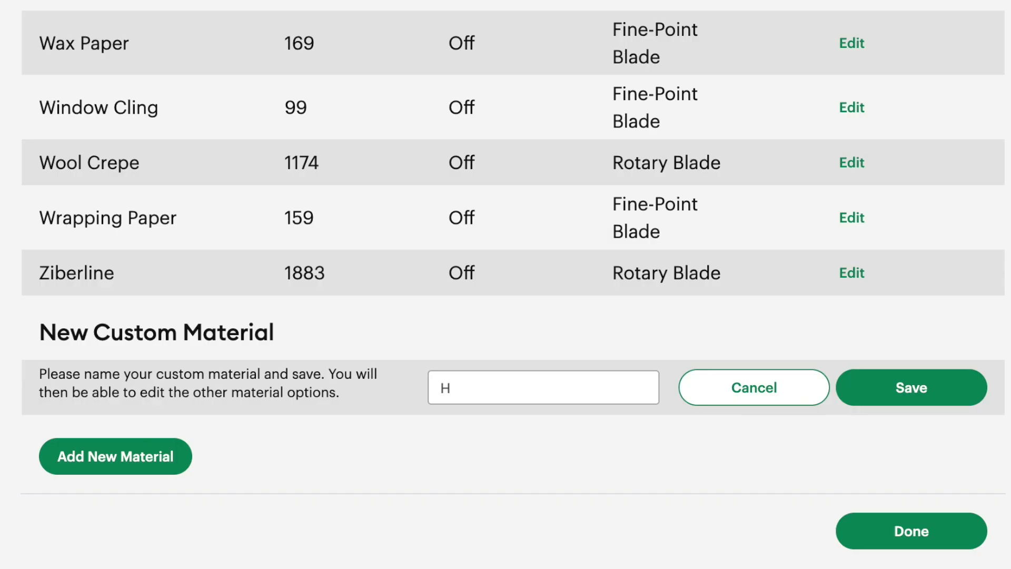
type("olographic Sticker")
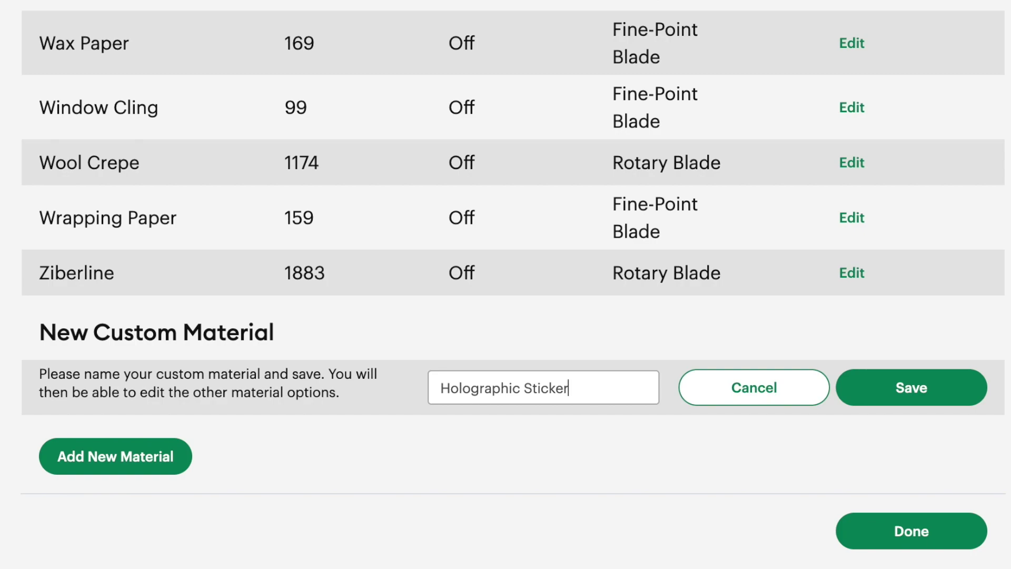
left_click(890, 389)
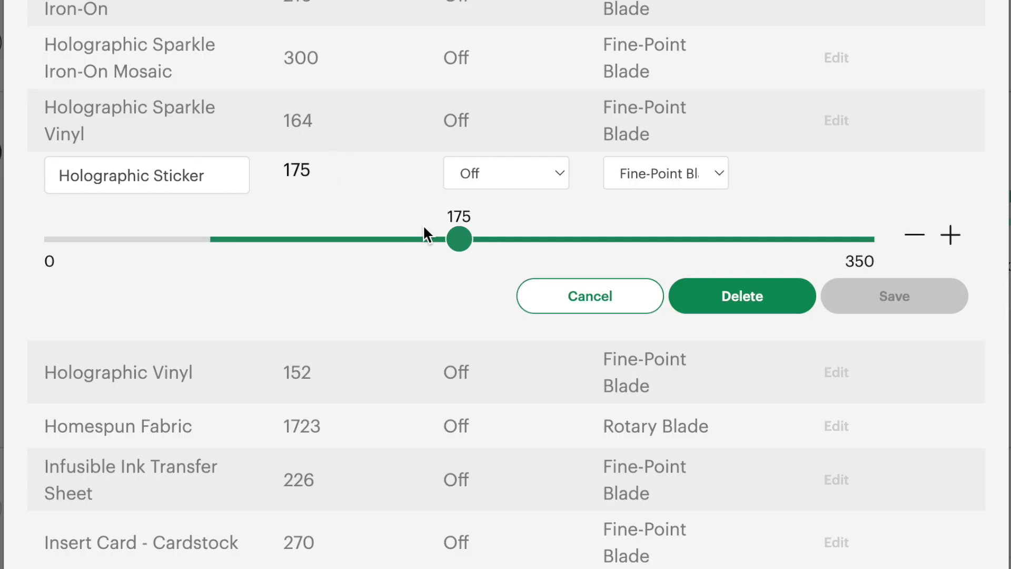
Step: Set Holographic Sticker to pressure 160, multi-cut Off and Fine-Point Blade, then save
scroll(466, 248, "down", 1)
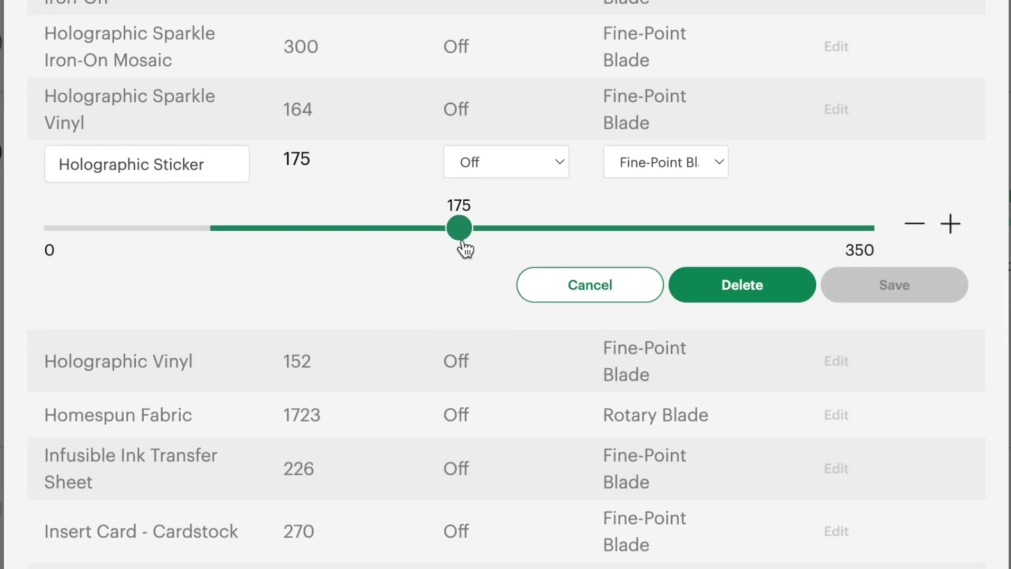
left_click_drag(463, 235, 425, 232)
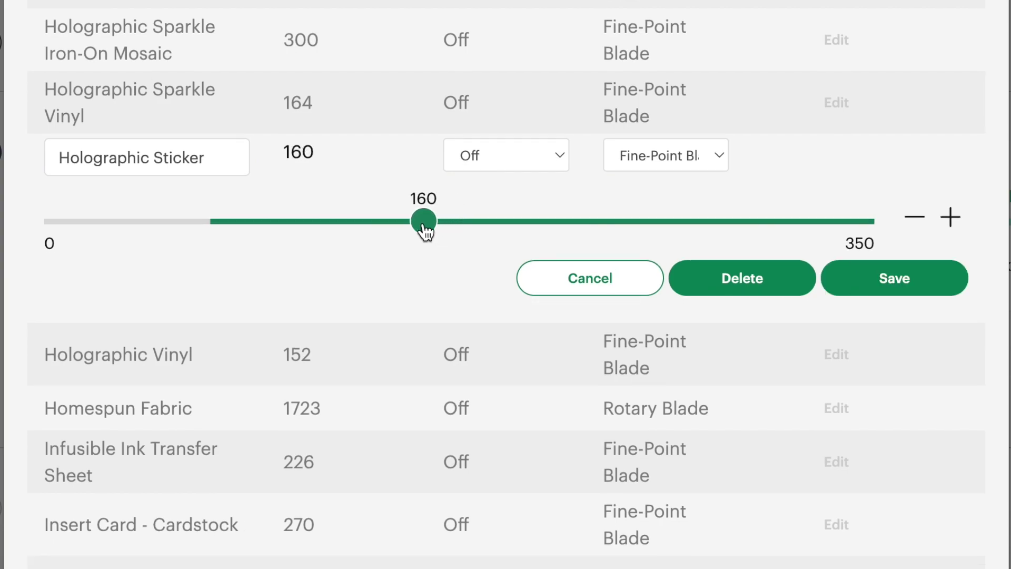
left_click(561, 156)
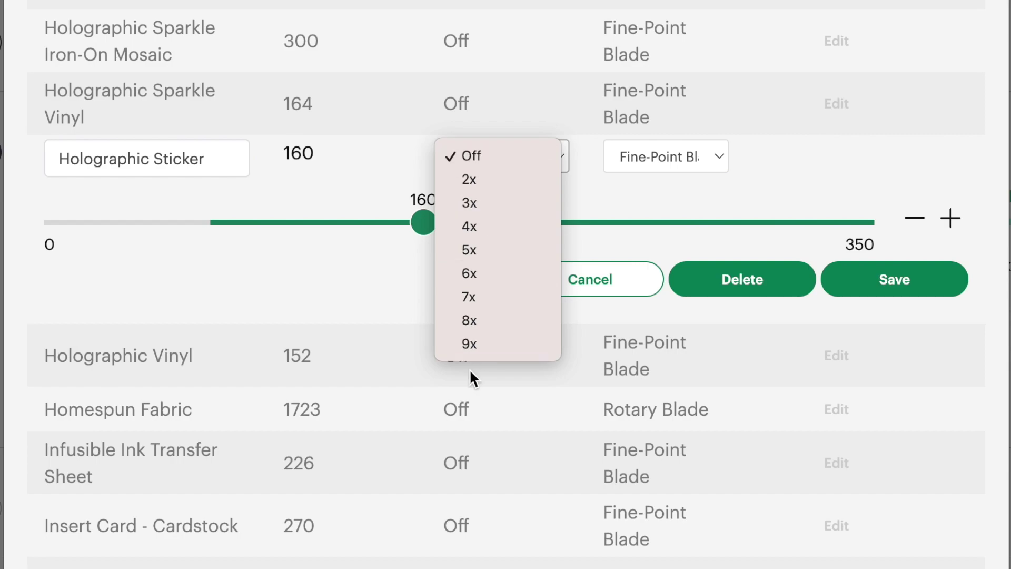
left_click(549, 156)
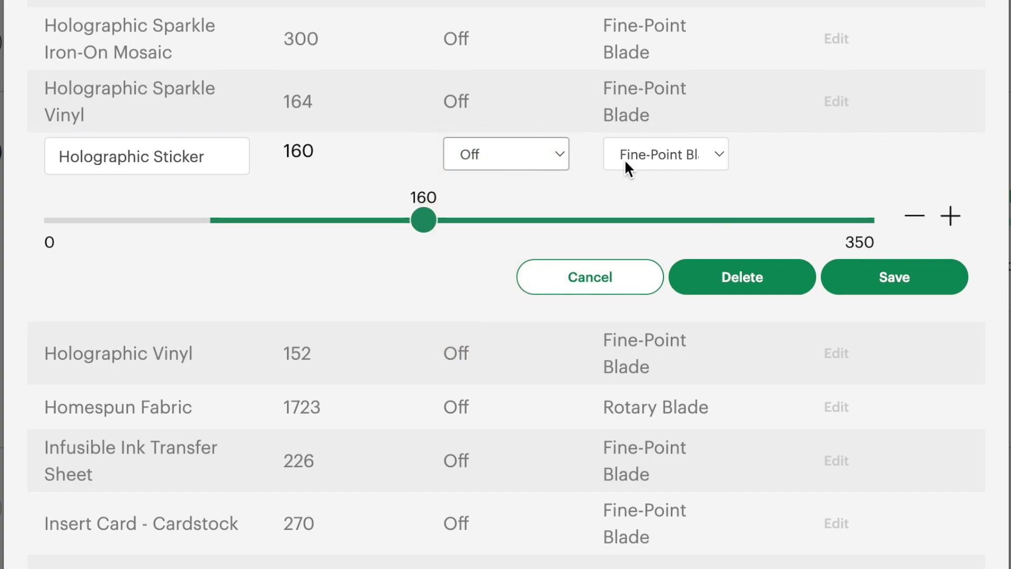
left_click(718, 154)
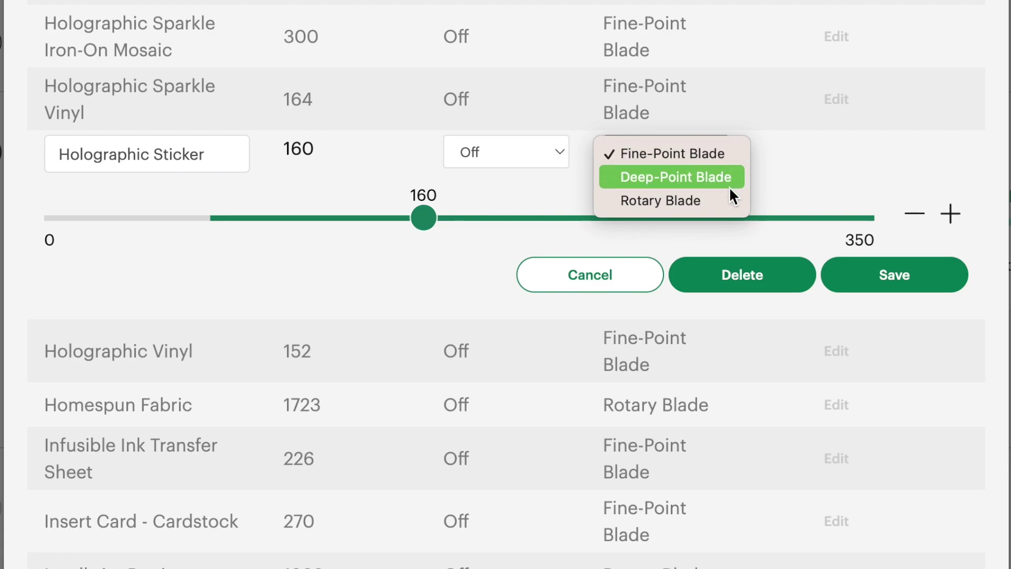
left_click(756, 186)
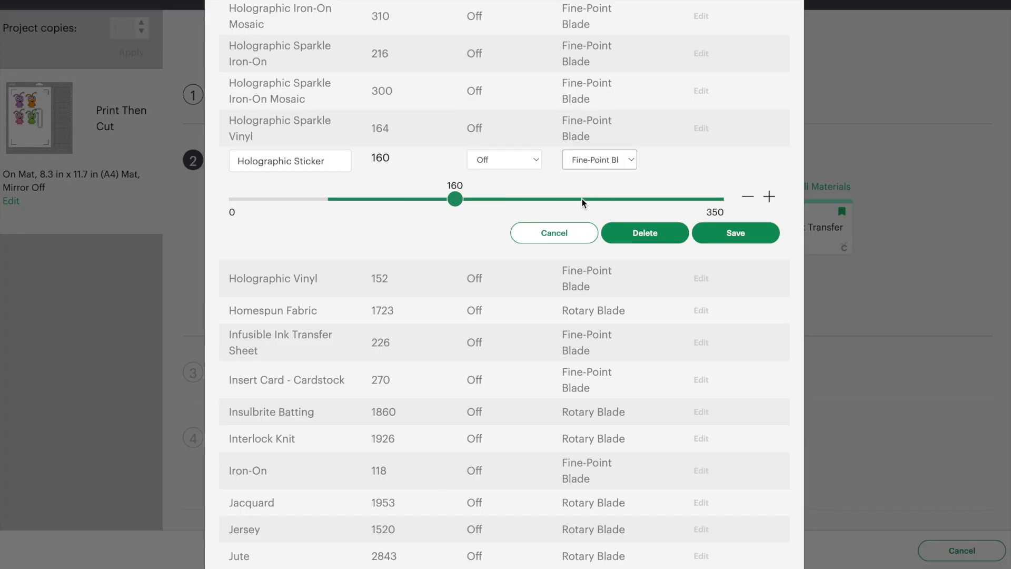
left_click(730, 235)
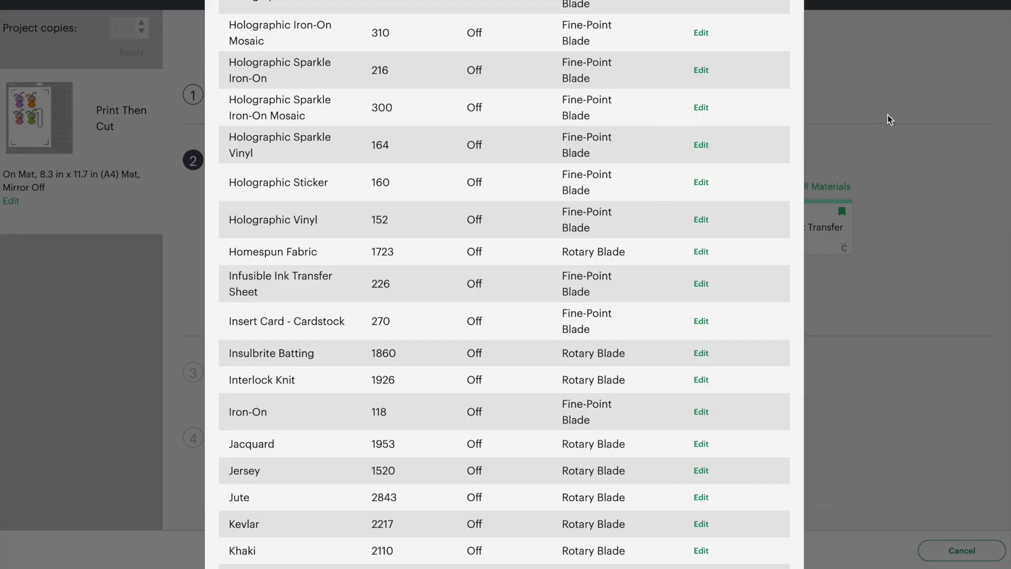
Step: Search all materials for 'hologr', then select, bookmark and confirm Holographic Sticker as base material
left_click(858, 93)
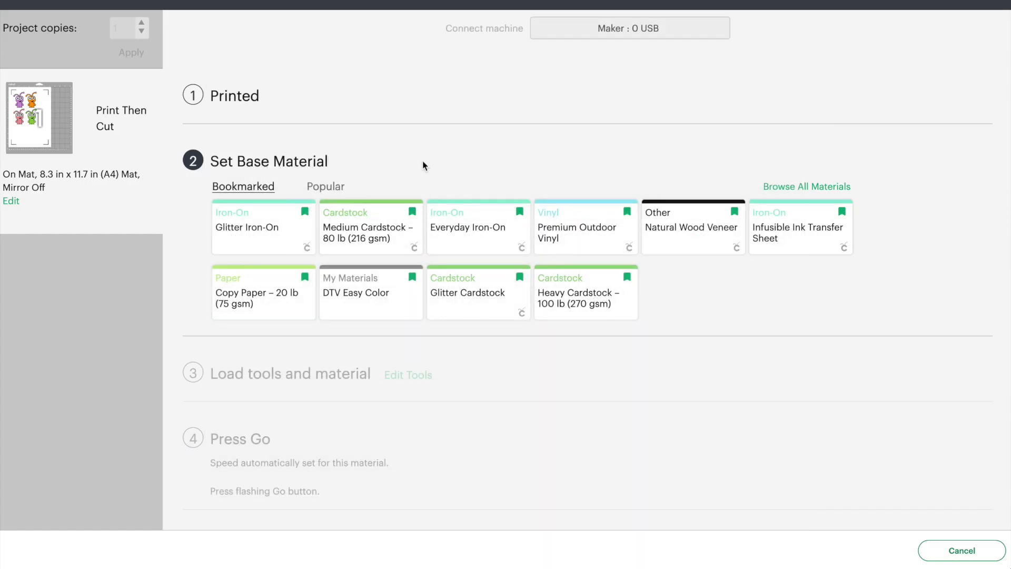
left_click(793, 194)
left_click(694, 59)
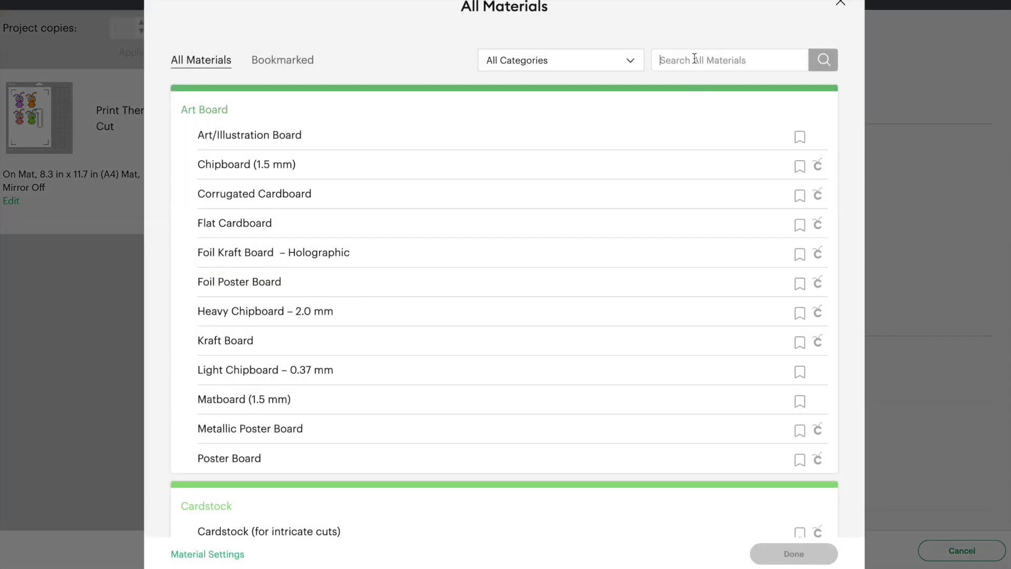
type("hologr")
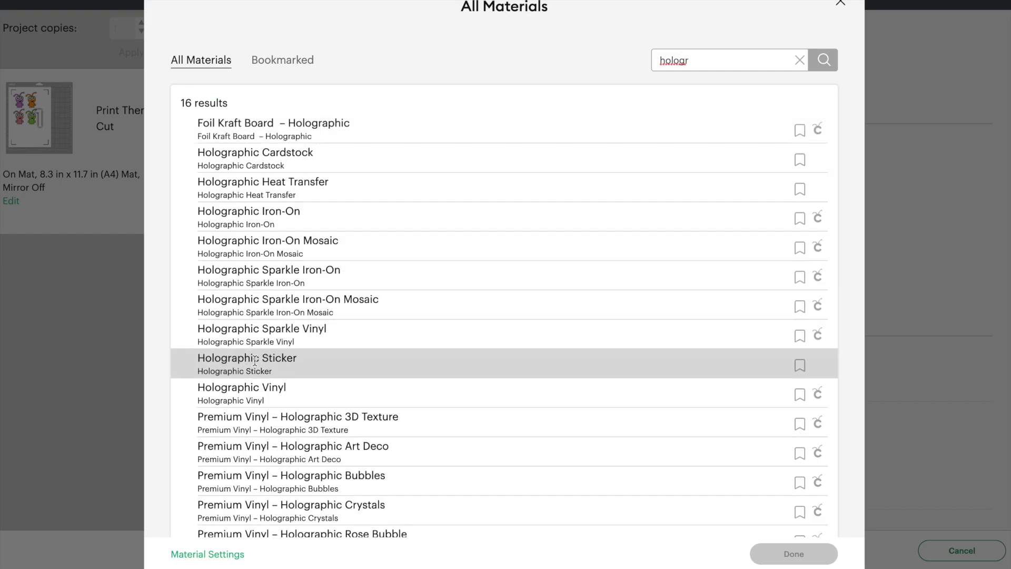
left_click(321, 361)
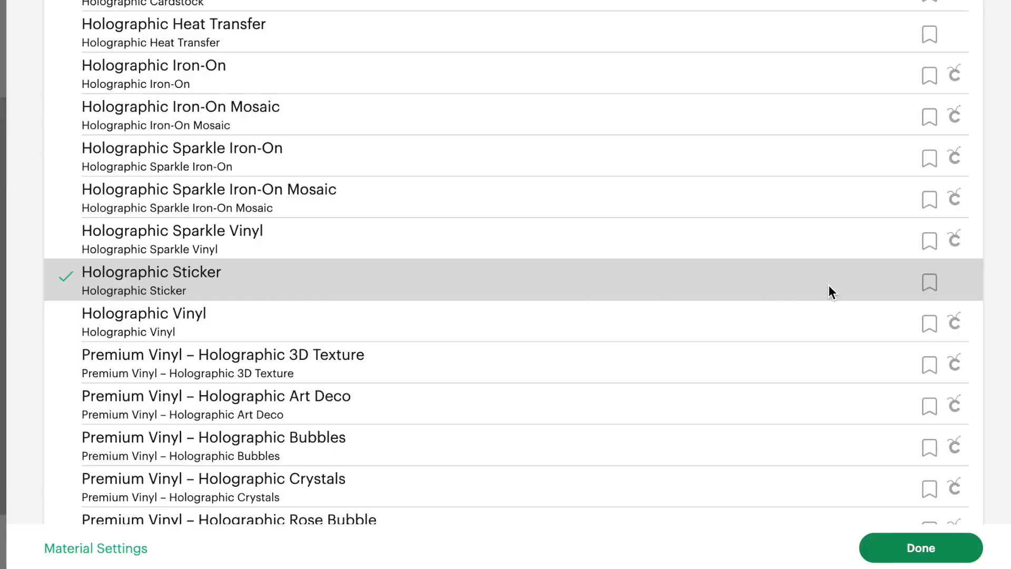
left_click(929, 285)
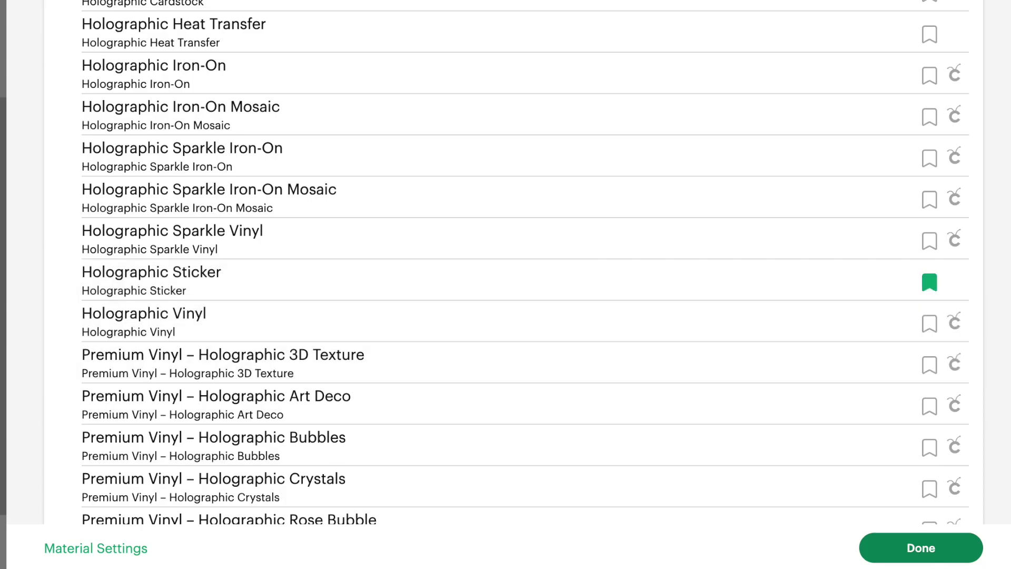
left_click(922, 553)
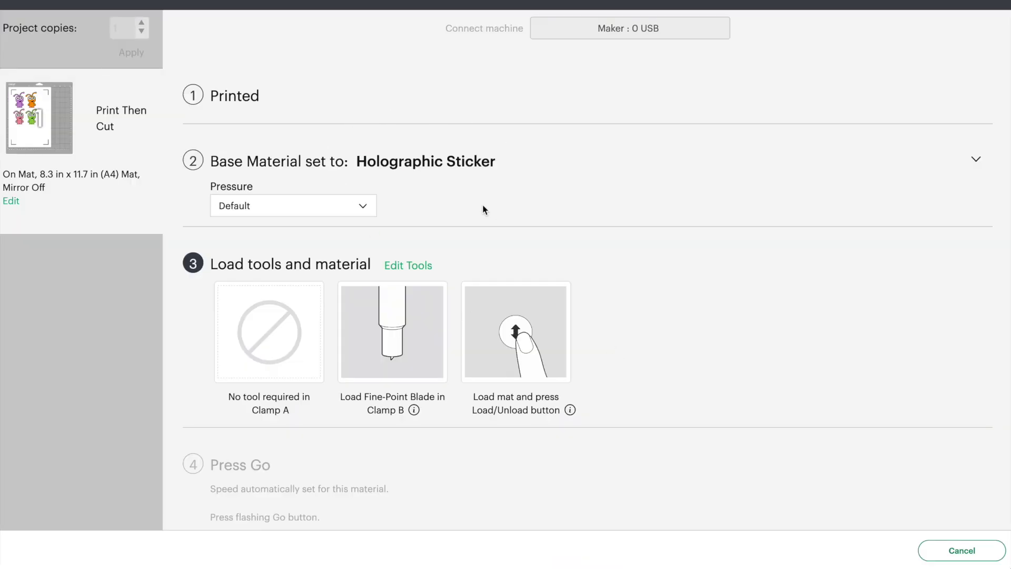
Step: Show the bookmarked materials, where Holographic Sticker appears alongside ten others
left_click(412, 166)
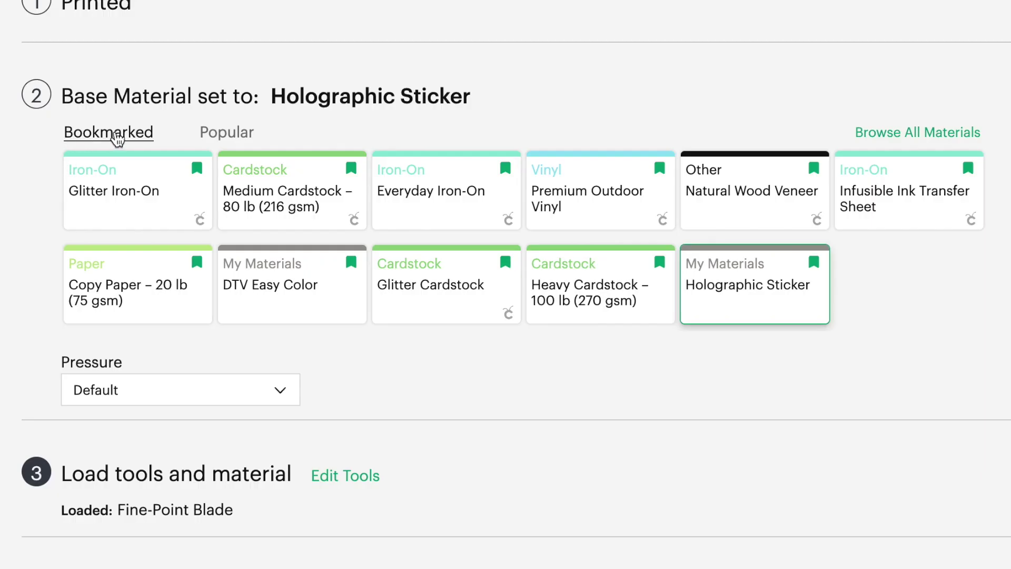